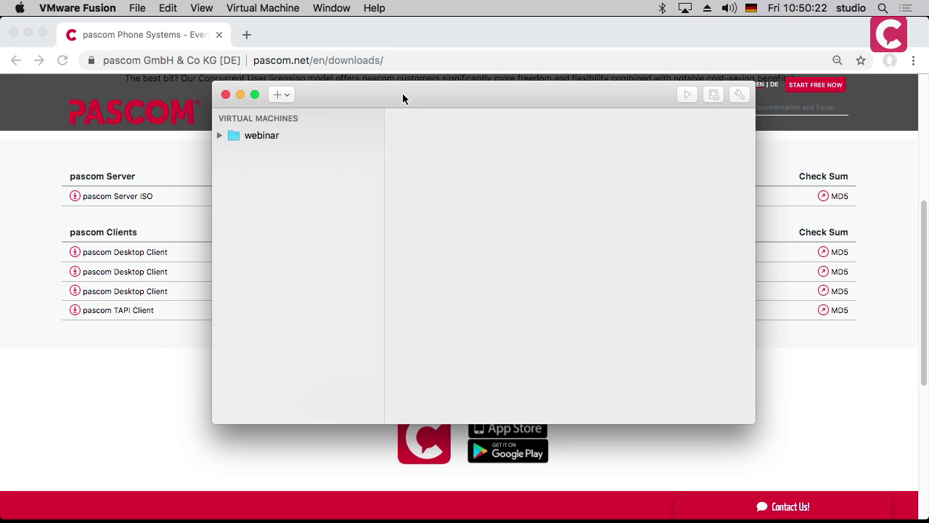
Step: Start a new virtual machine that installs from the disc image pascom_7.18.10.R.iso
click(282, 95)
click(328, 116)
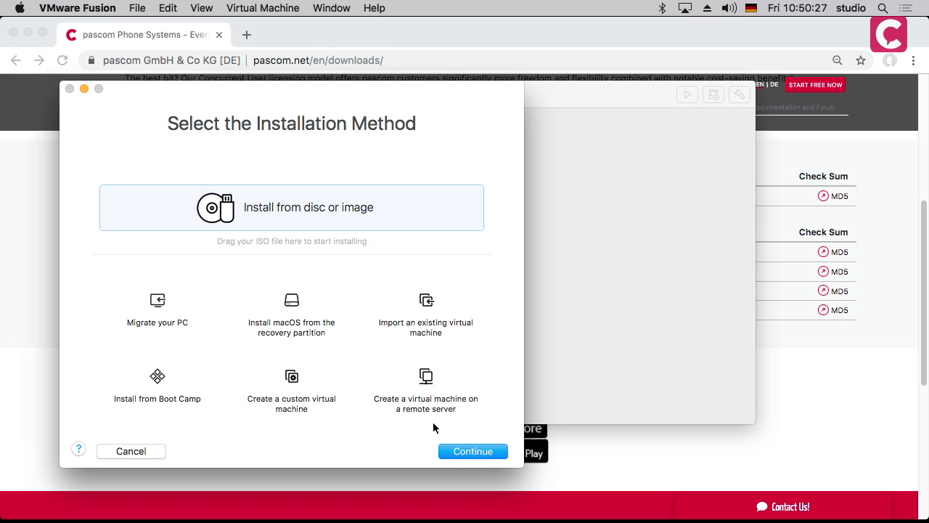
click(463, 453)
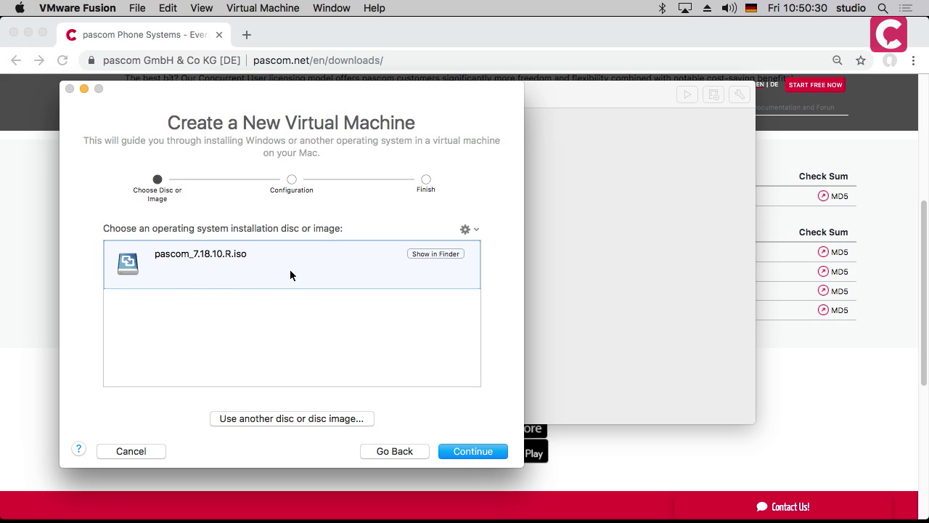
click(466, 457)
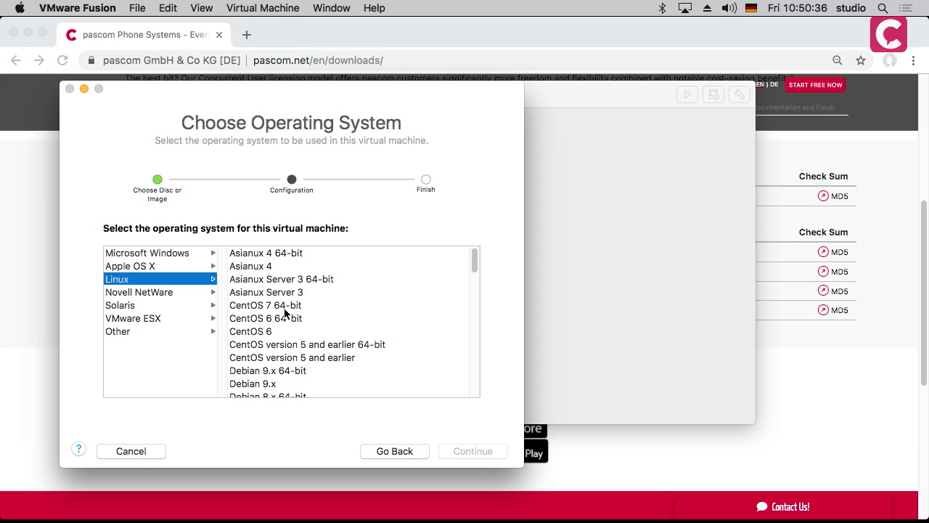
Step: Choose Ubuntu 64-bit from the Linux systems as the virtual machine's operating system
scroll(276, 336, down, 10)
scroll(276, 335, down, 3)
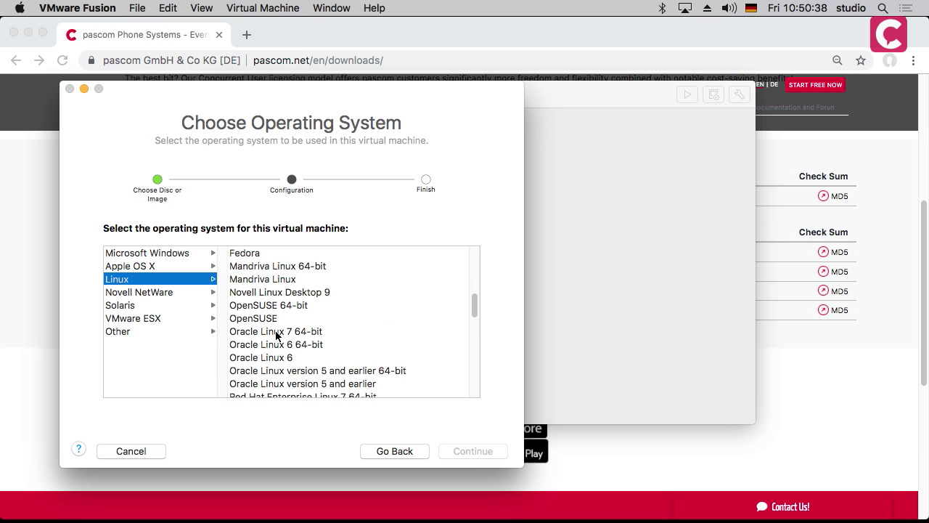
scroll(277, 336, up, 4)
scroll(277, 336, up, 1)
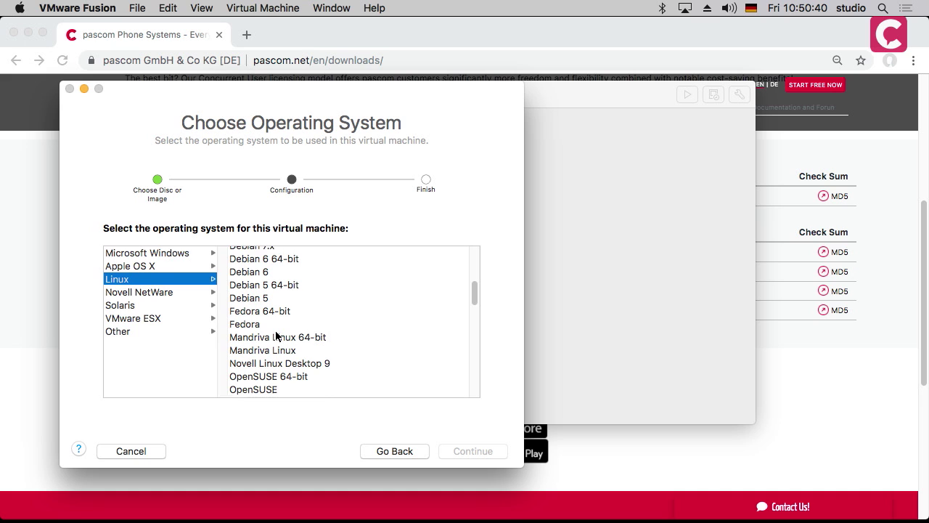
scroll(276, 336, down, 15)
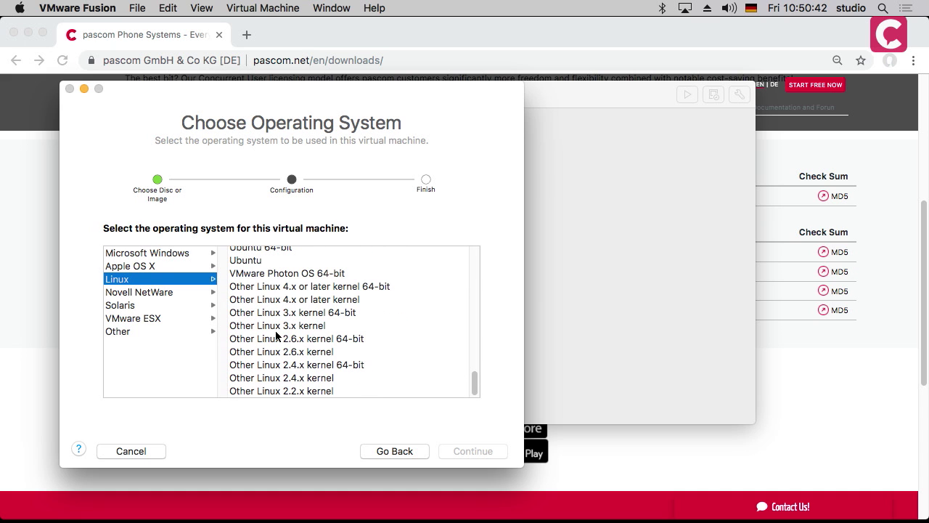
scroll(251, 263, up, 1)
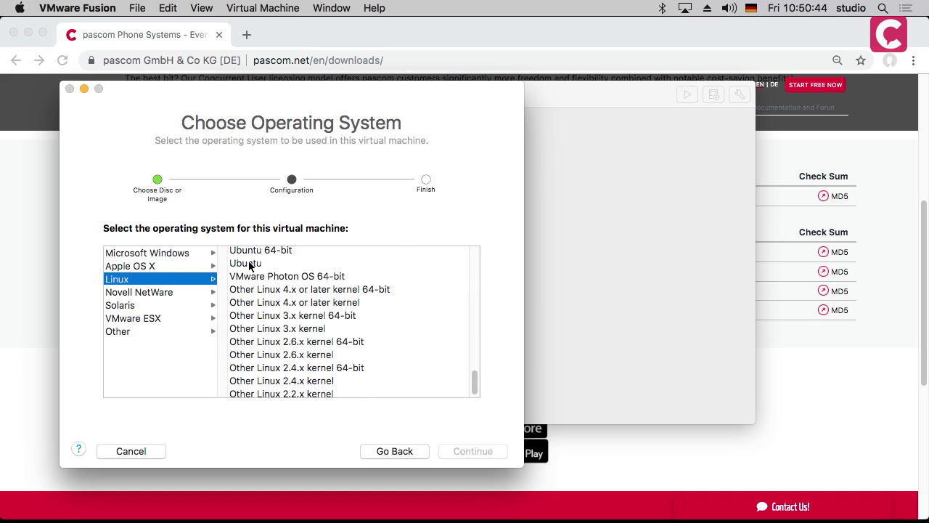
click(258, 252)
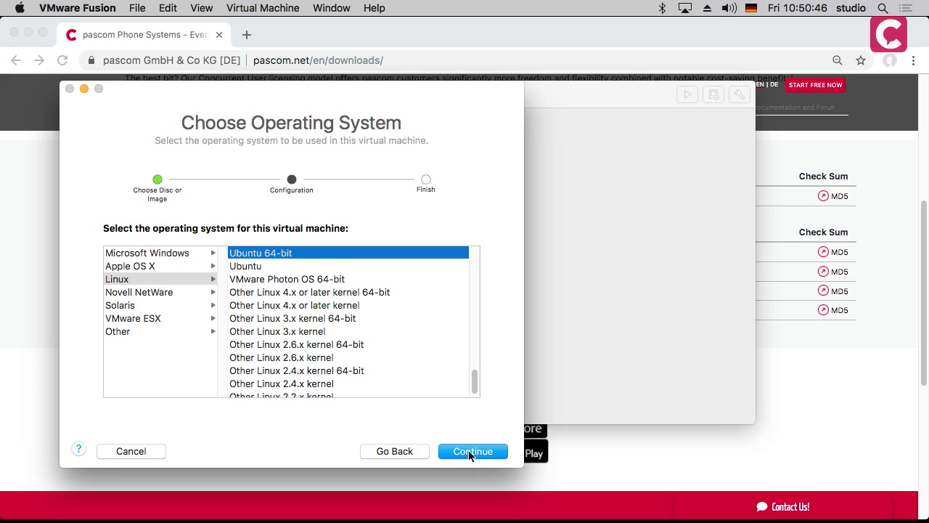
click(473, 451)
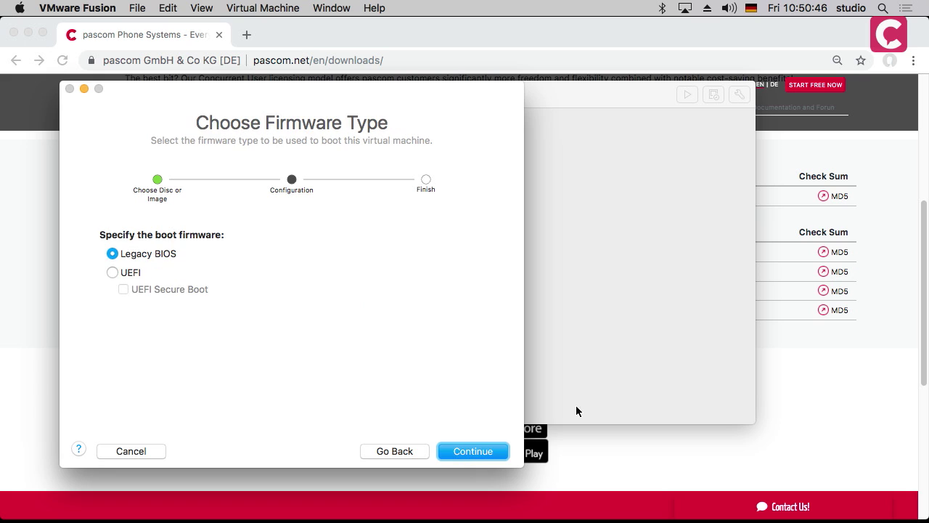
Step: Keep the Legacy BIOS firmware and save the virtual machine for customization as "pascom 18" in the Virtual Machines folder
click(478, 452)
click(266, 419)
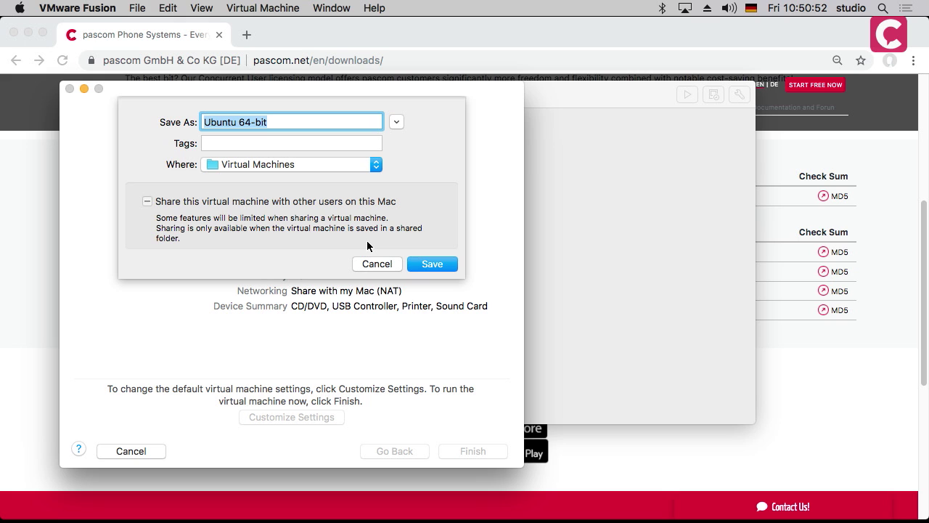
text(pascom 18)
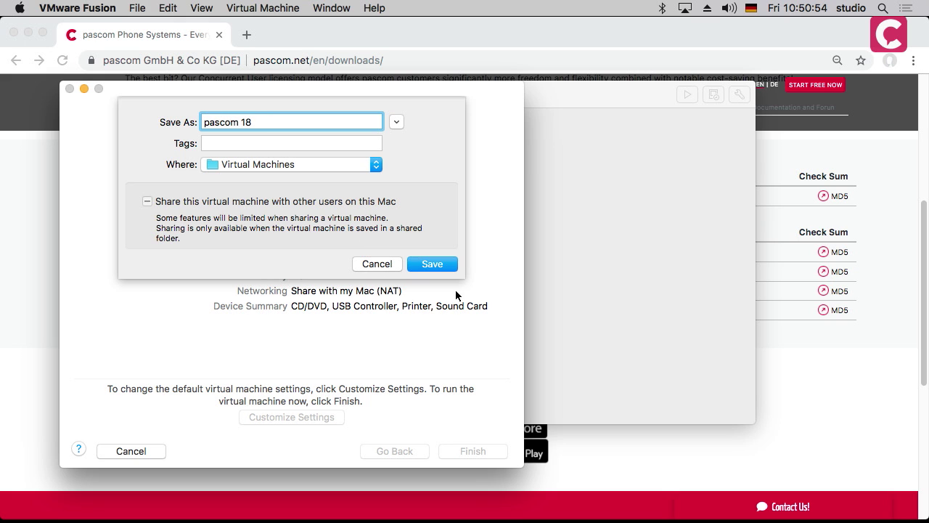
click(431, 264)
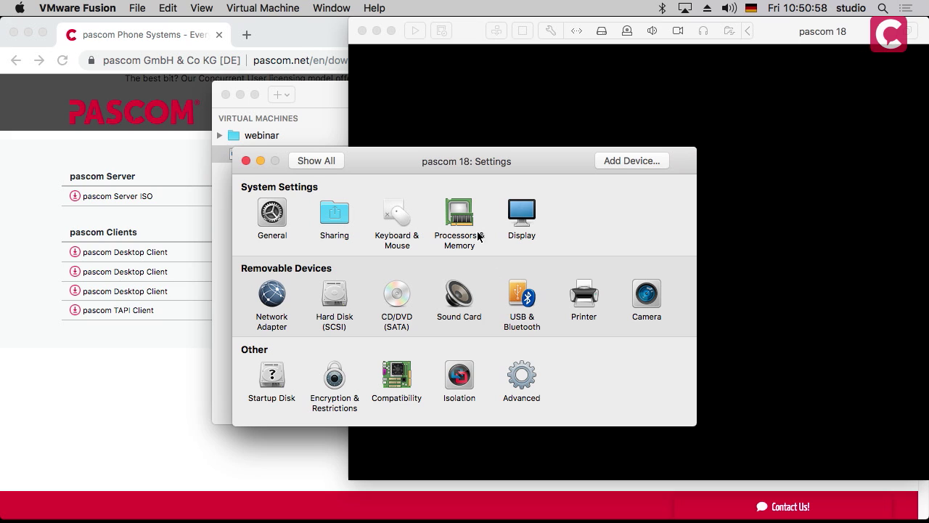
Step: Set the virtual machine's memory to 2048 MB and raise its number of processor cores
click(446, 228)
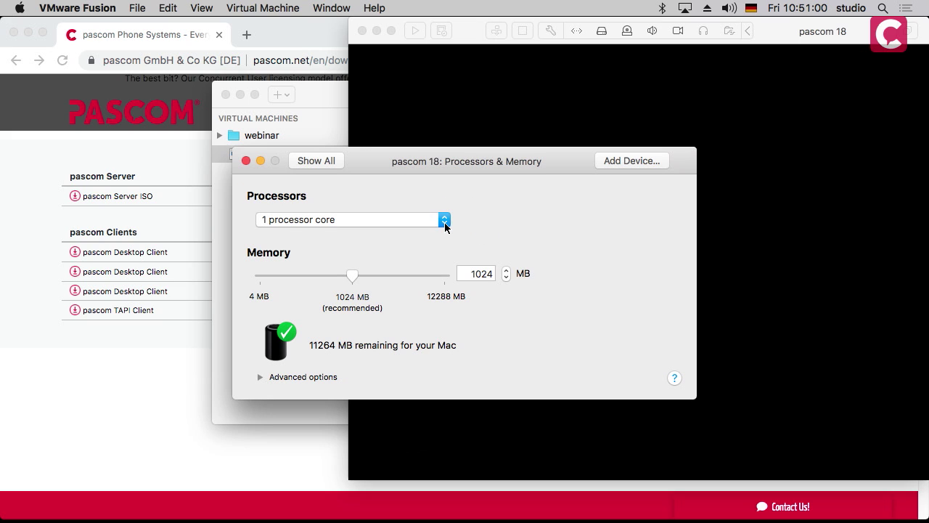
double_click(479, 273)
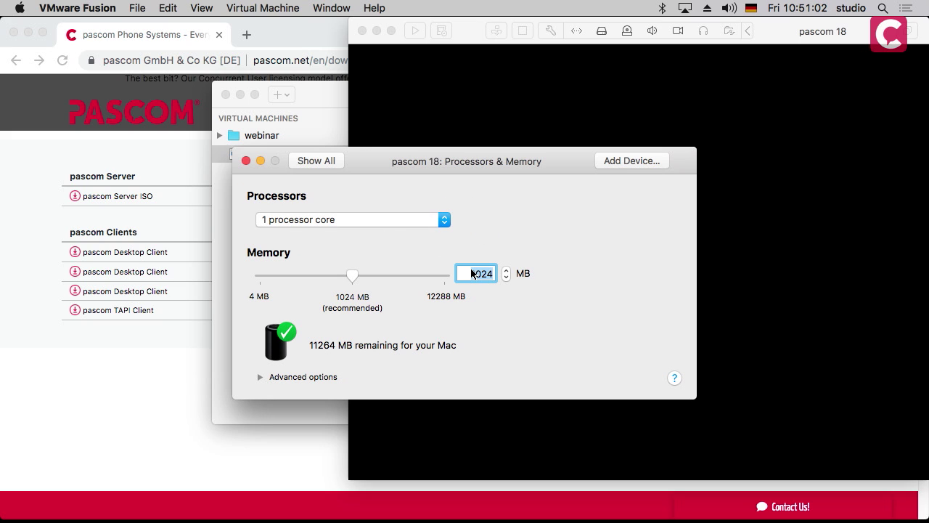
text(2048)
click(308, 219)
click(309, 232)
click(310, 162)
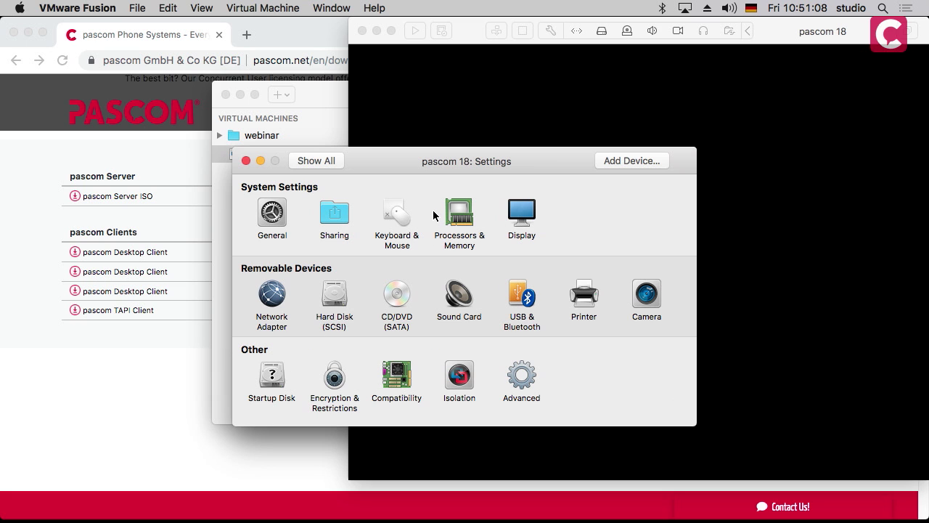
Step: Configure the virtual machine's network adapter for bridged networking through Test Switch
click(263, 303)
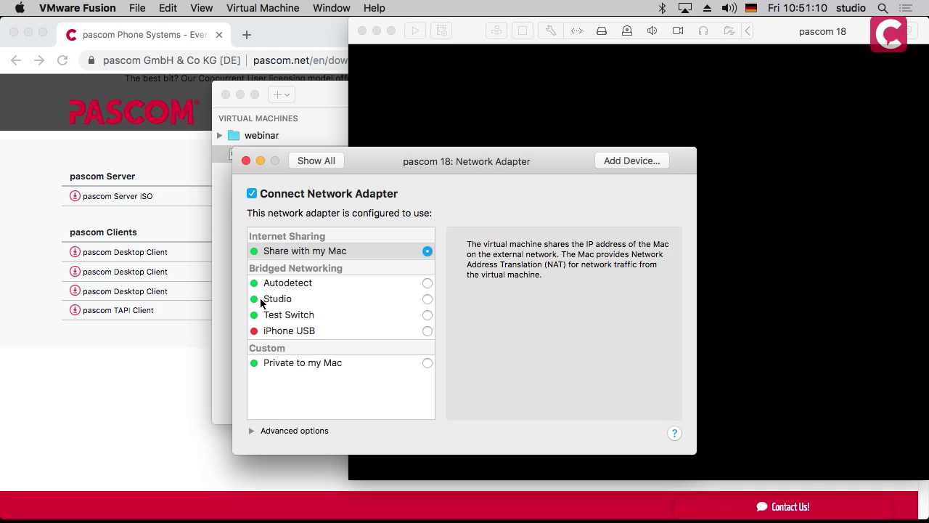
click(311, 315)
click(428, 317)
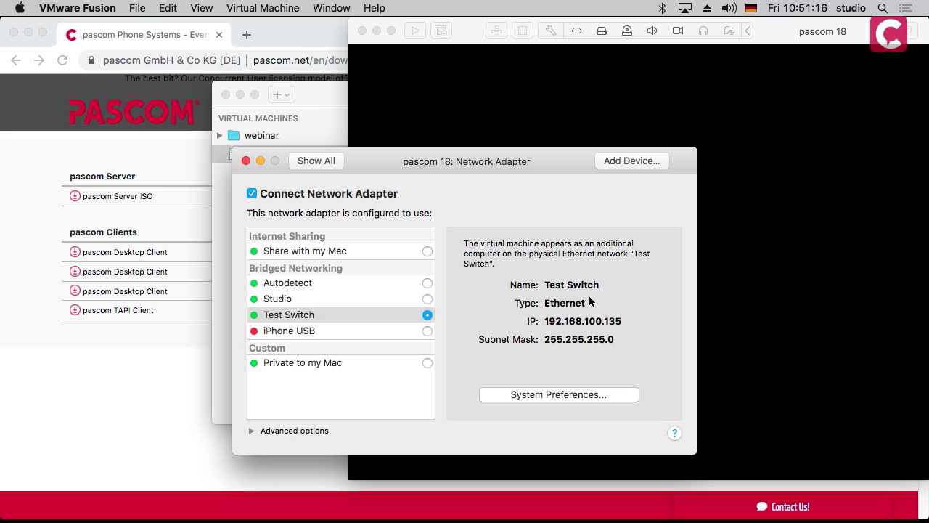
click(316, 162)
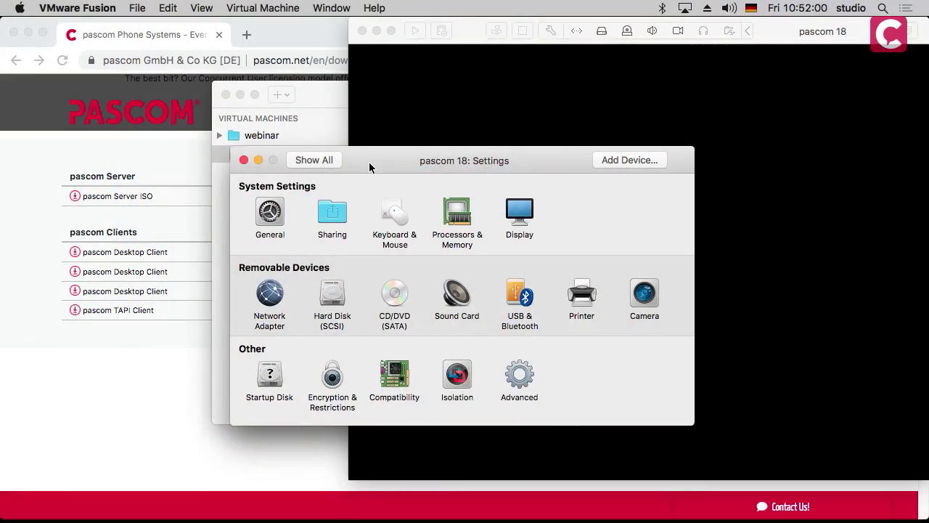
Step: Close the virtual machine's settings, power it on and launch the pascom 7.18.10.R installation
drag(369, 167, 336, 151)
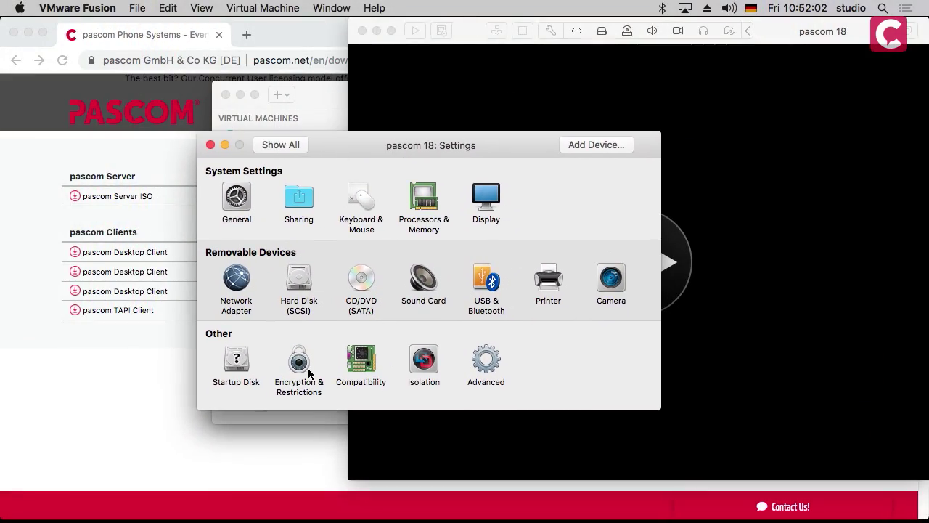
click(209, 145)
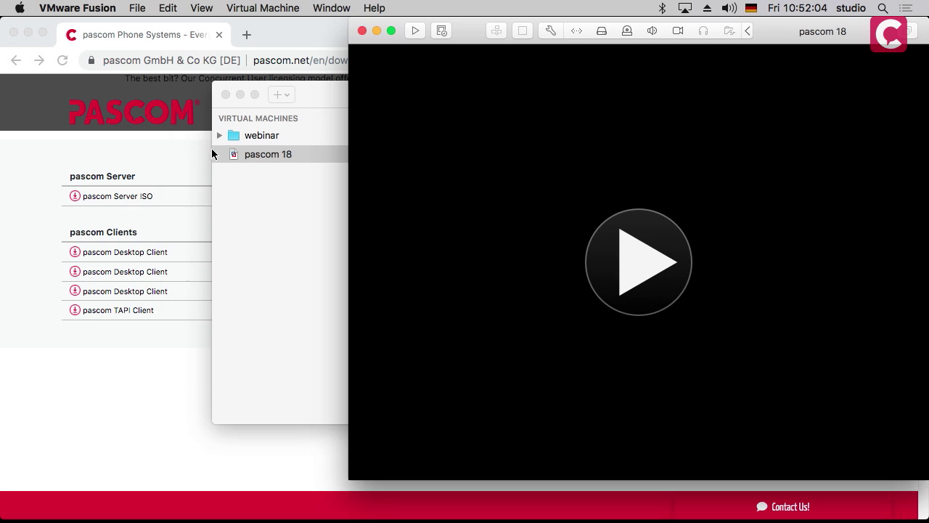
key(super+e)
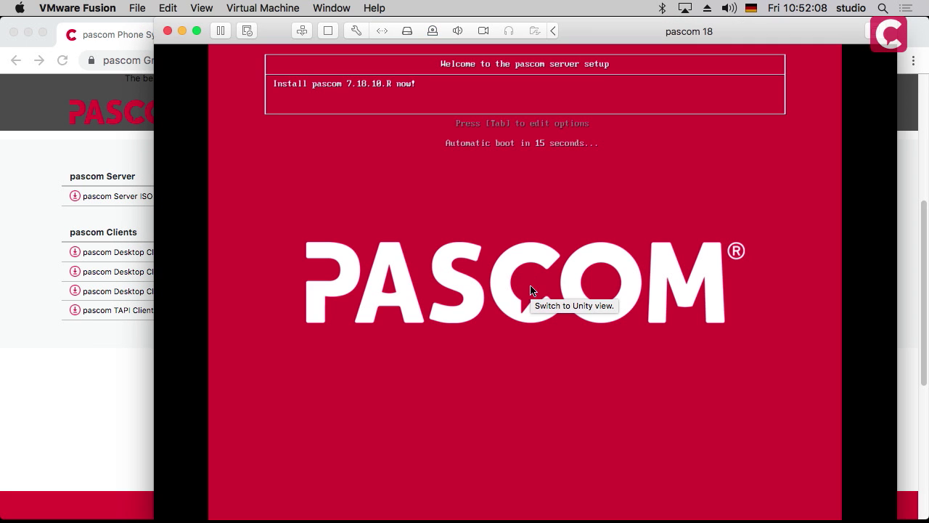
click(520, 207)
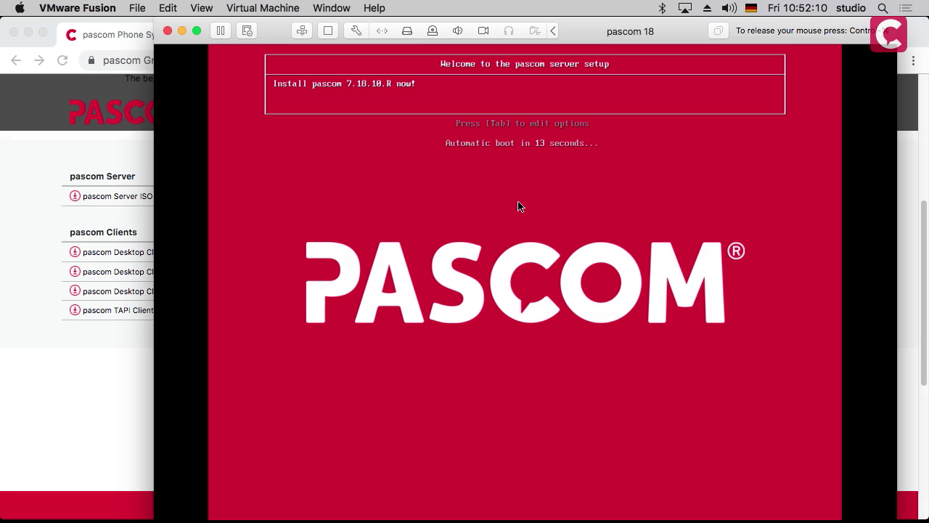
key(Return)
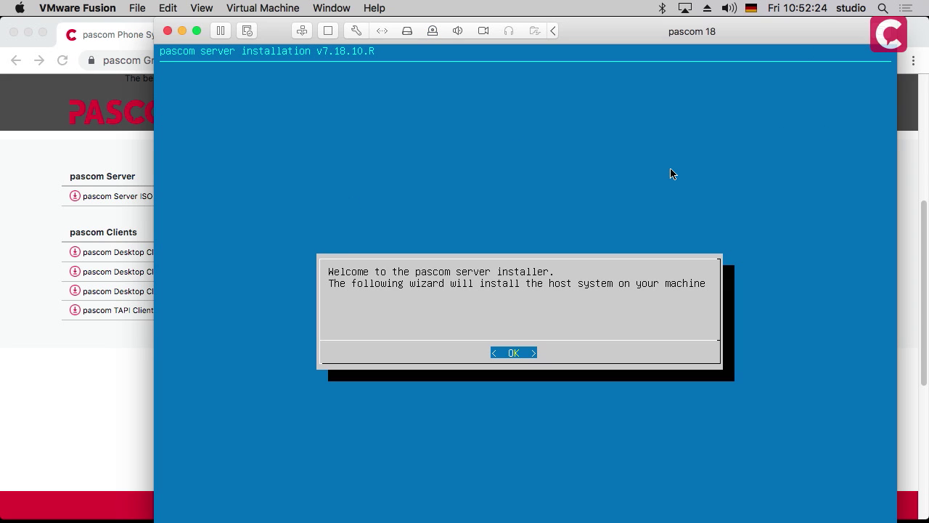
Step: Proceed with the server installer, agreeing to erase disk "sda" and keeping the suggested hostname
key(Return)
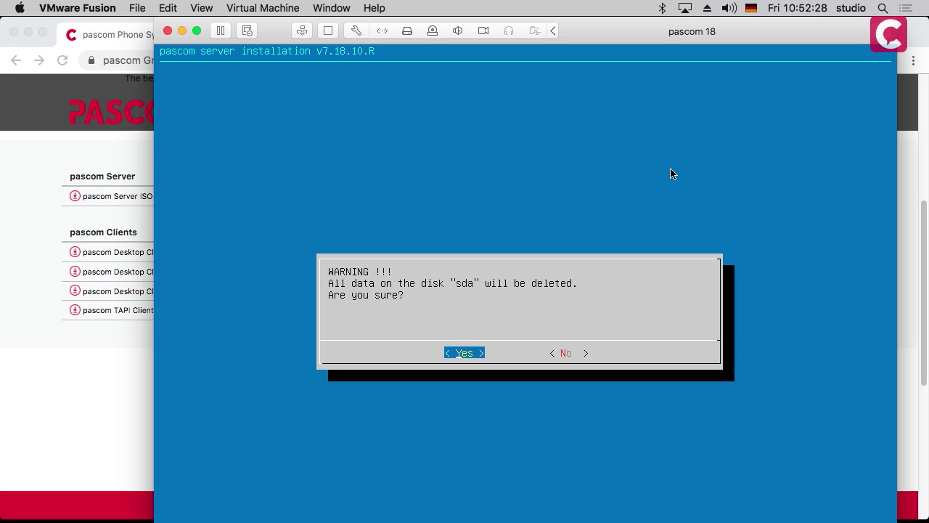
key(Return)
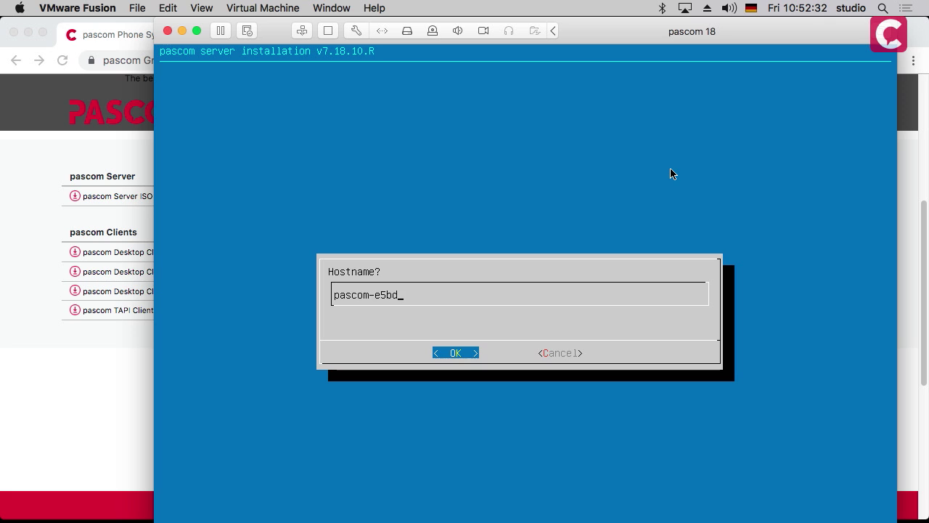
key(Return)
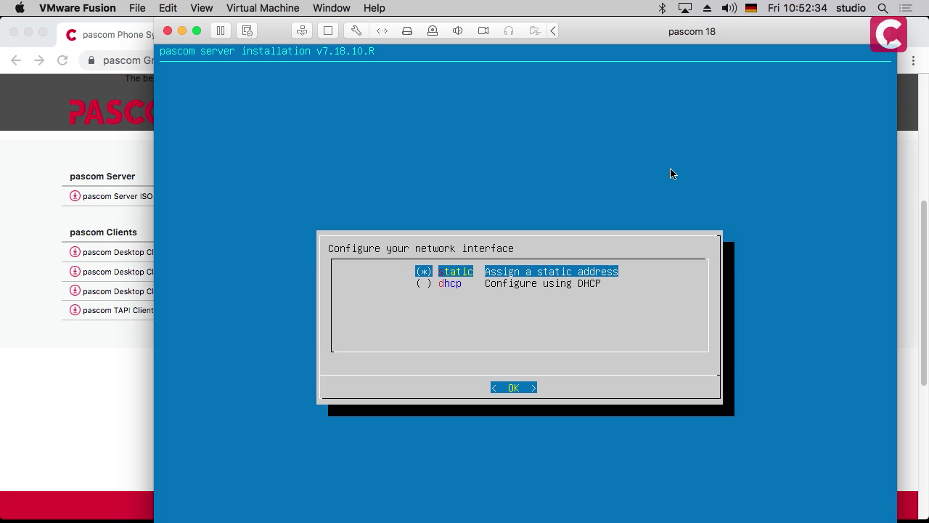
Step: Assign the static IP address 192.168.100.5 to the network interface and keep the default netmask
key(Down)
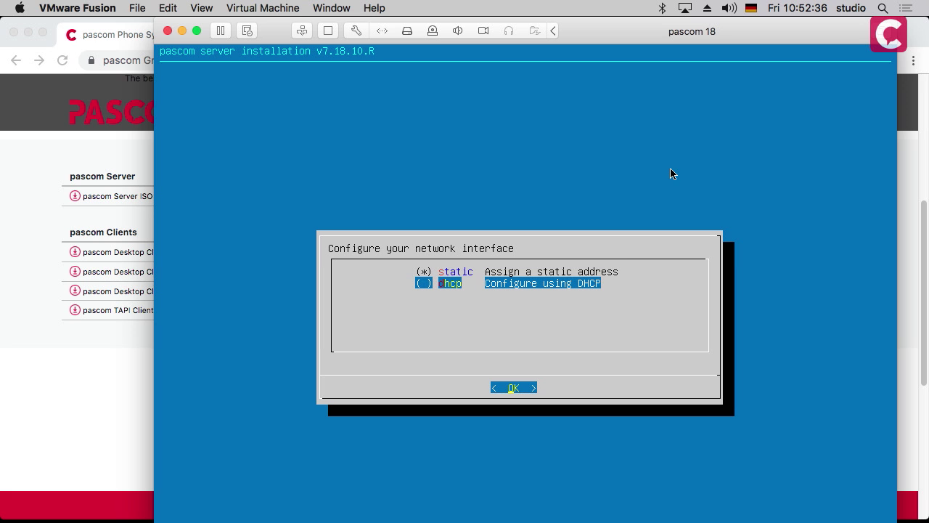
key(Up)
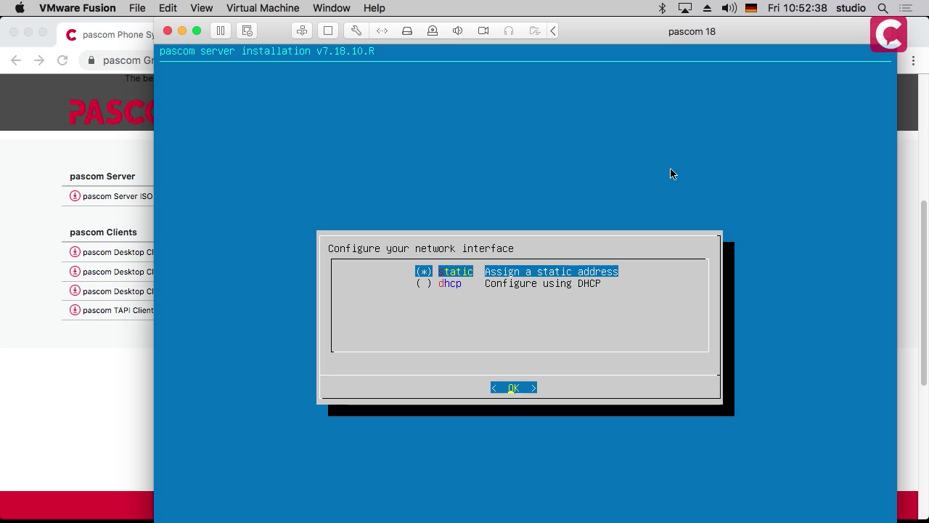
key(Down)
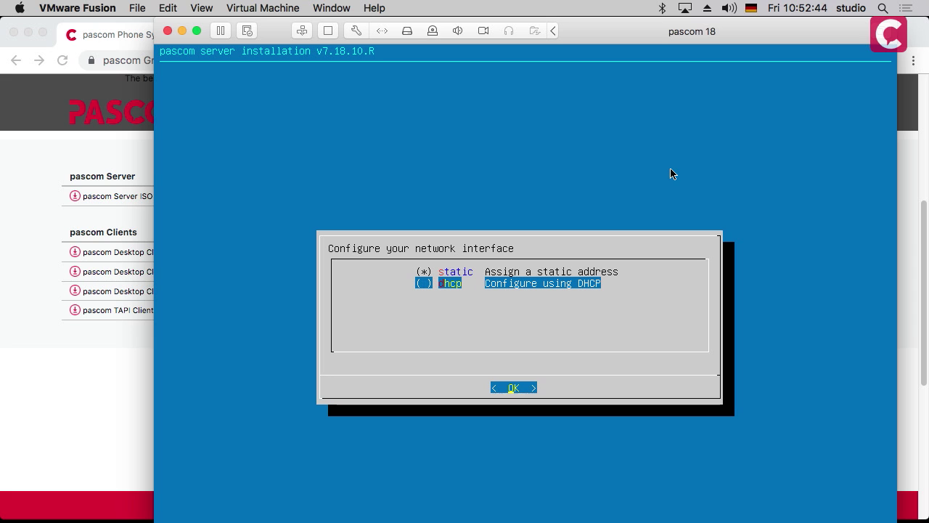
key(Up)
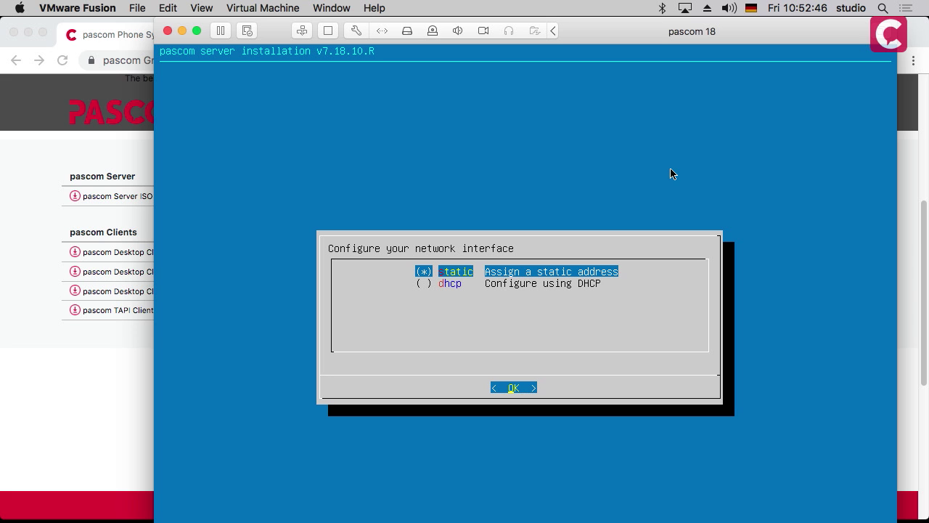
key(Return)
text(19)
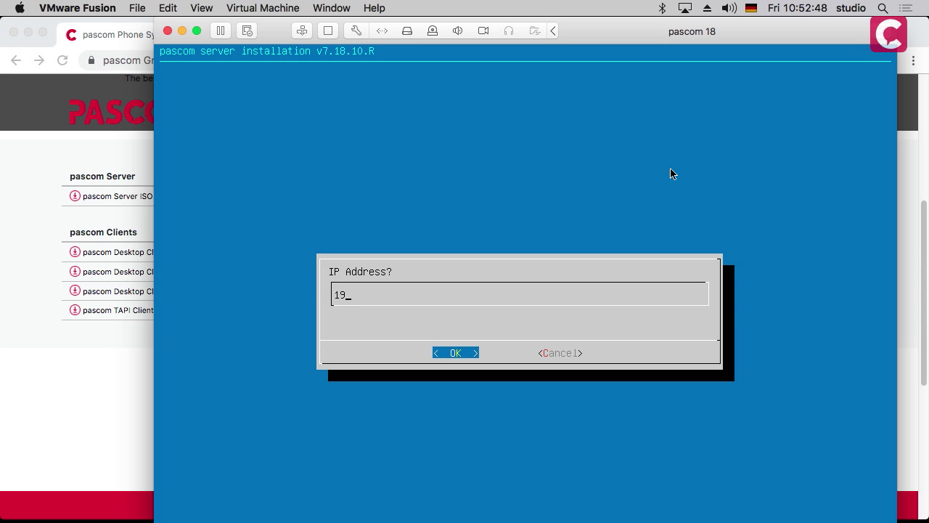
text(2.168.100.)
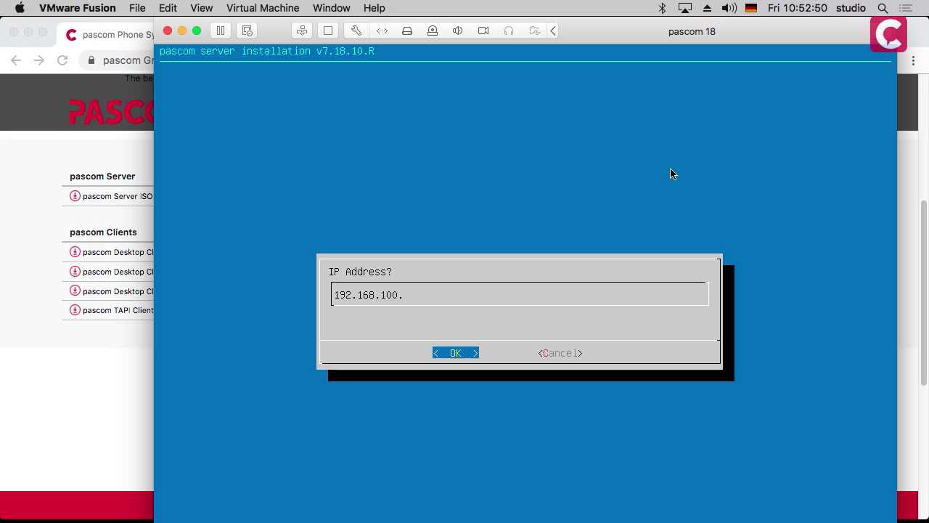
text(5)
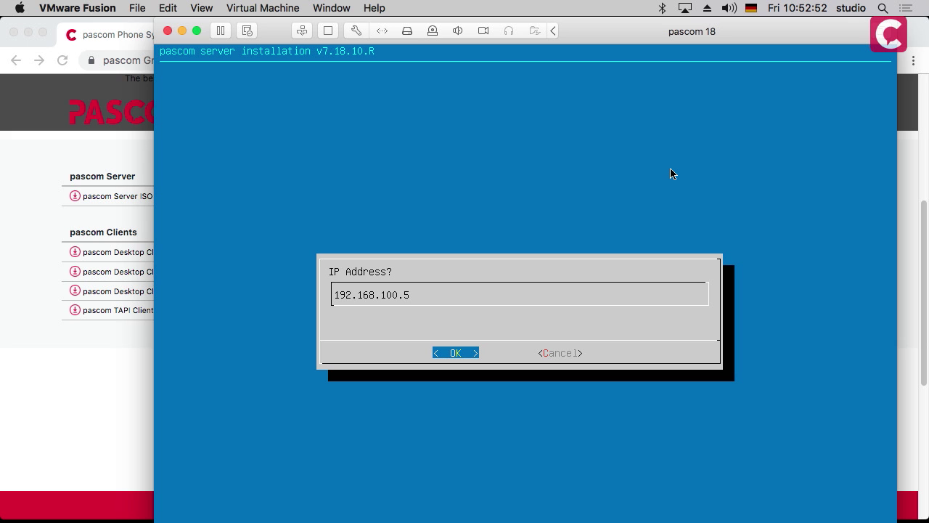
key(Return)
key(Return)
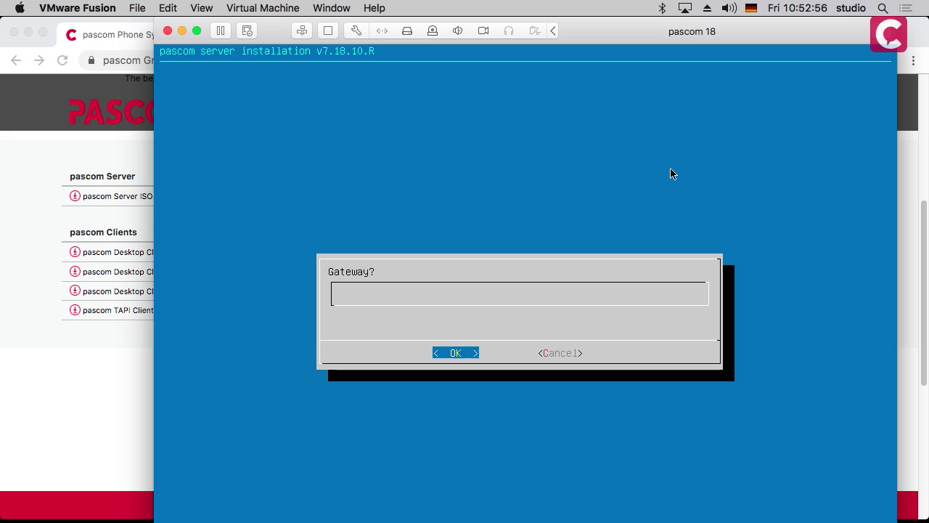
Step: Set the gateway to 192.168.100.254 and use 8.8.8.8 as both the primary and secondary DNS server
text(192.168.100.254)
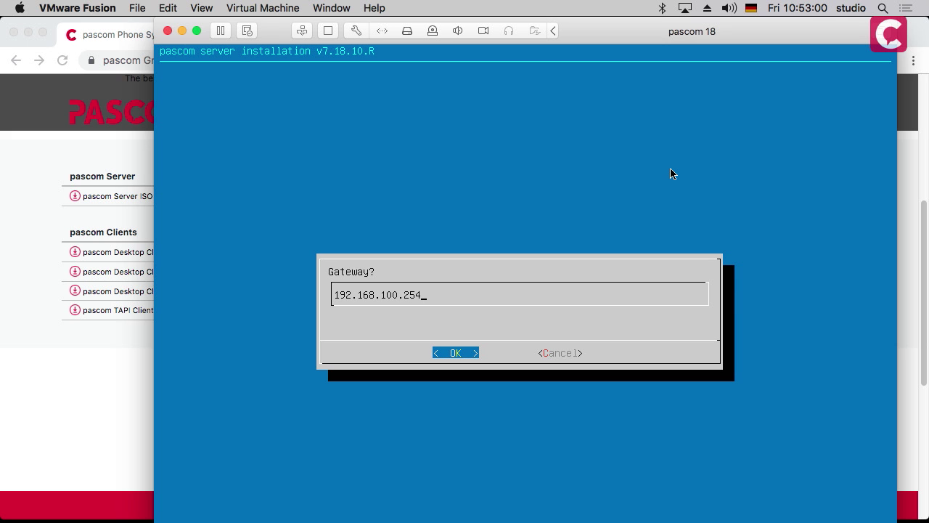
key(Return)
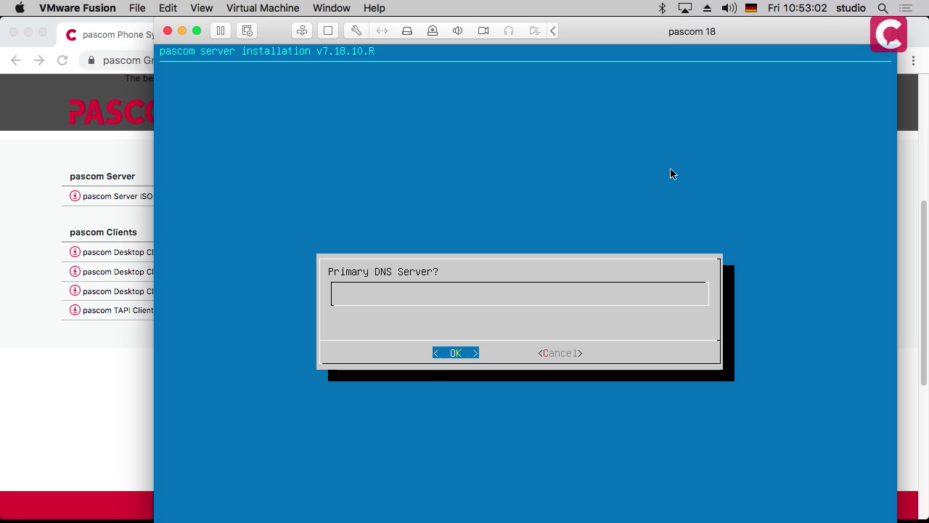
text(8.8.8.8)
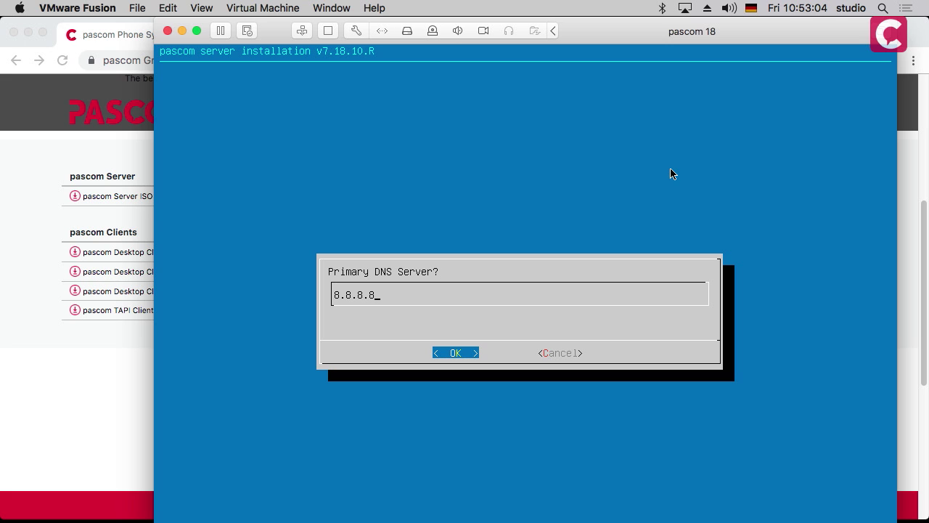
key(Return)
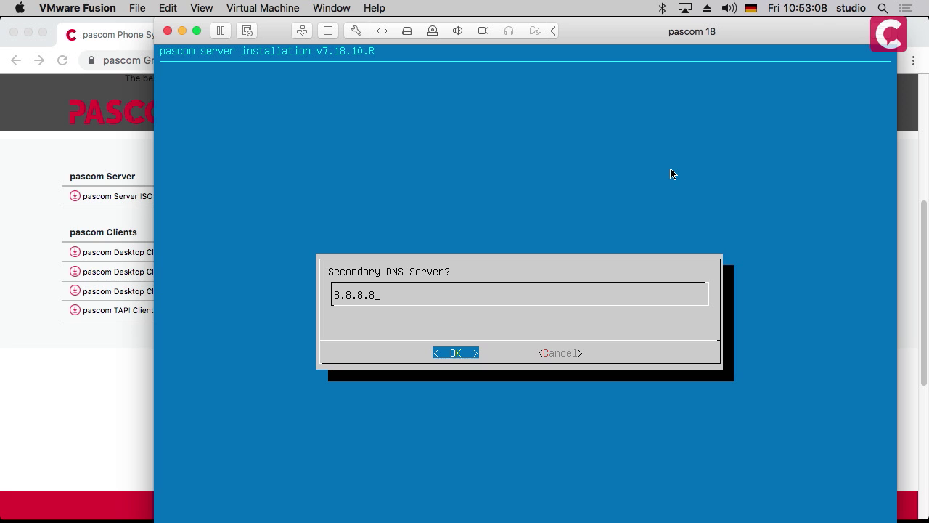
key(Return)
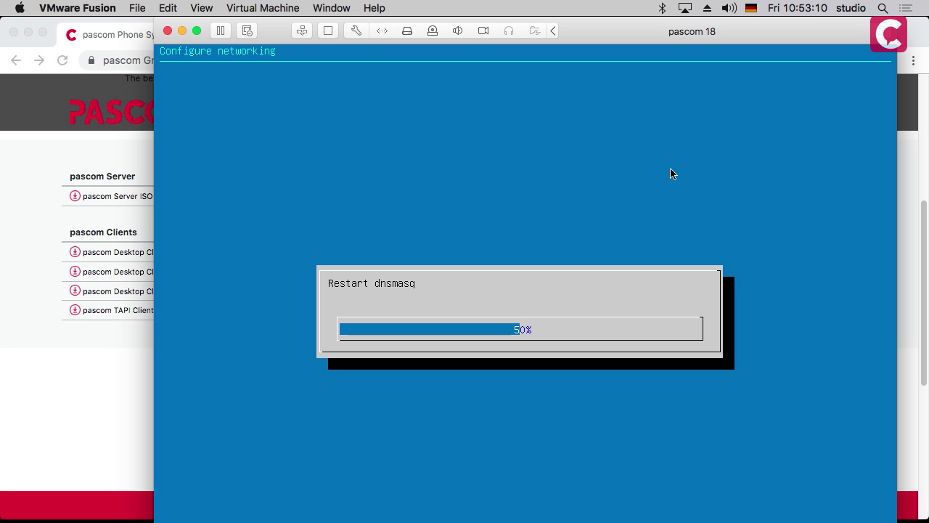